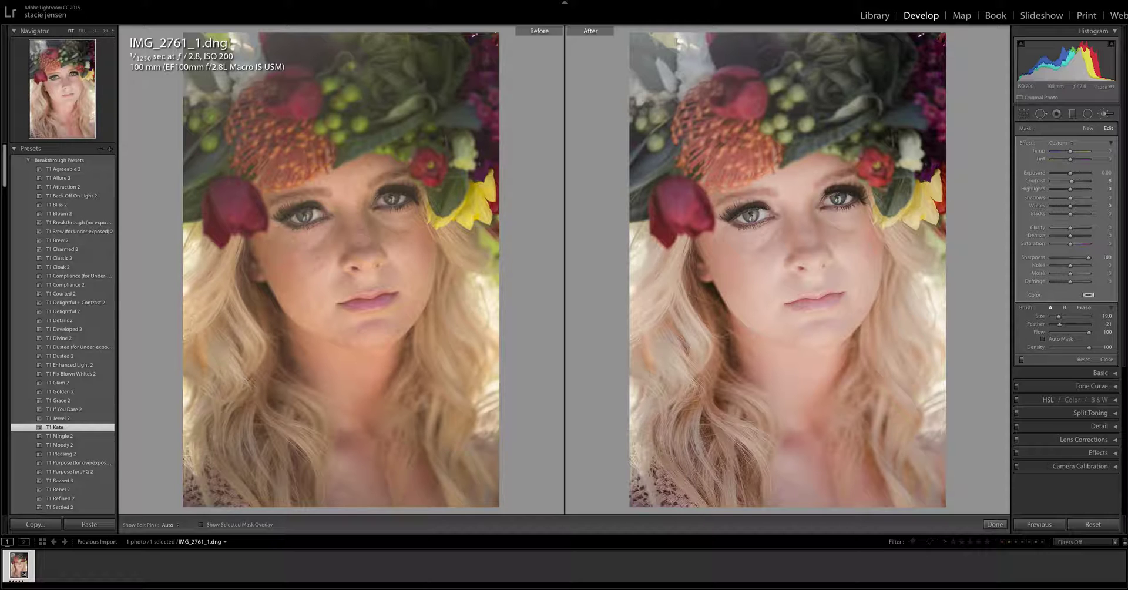
Step: Select the existing Adjustment Brush edit on the eyes and hair and display its mask overlay
click(1105, 116)
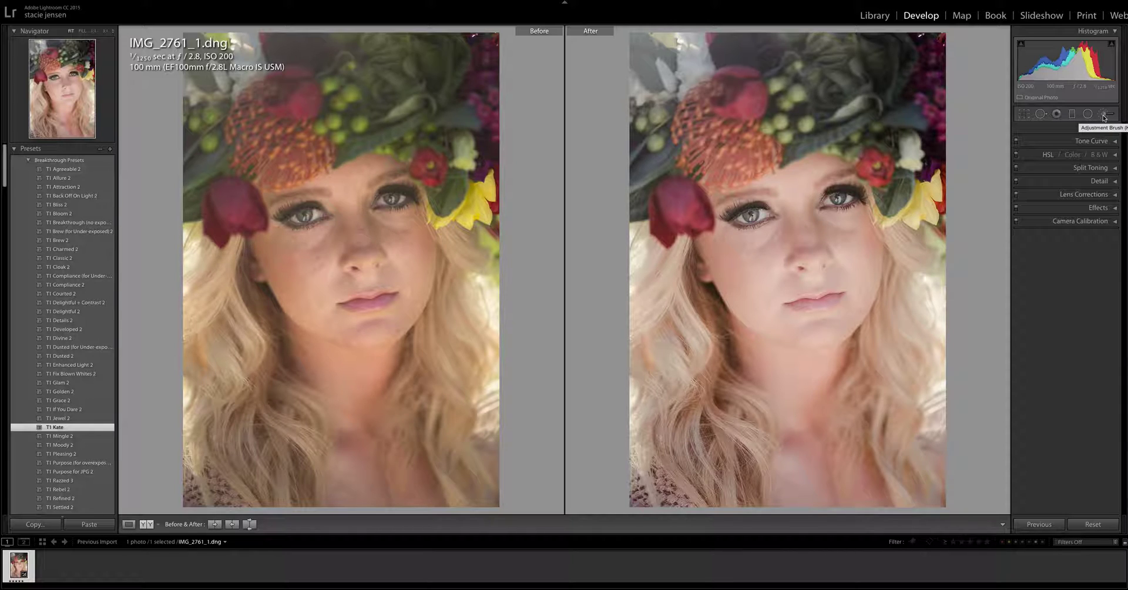
click(1103, 115)
click(833, 298)
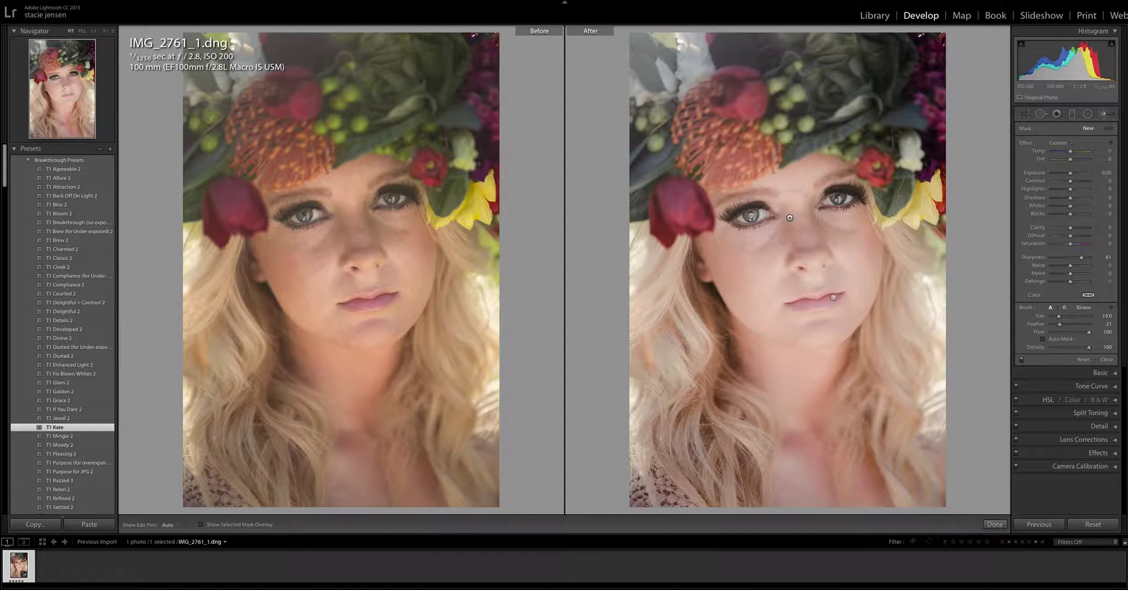
click(752, 216)
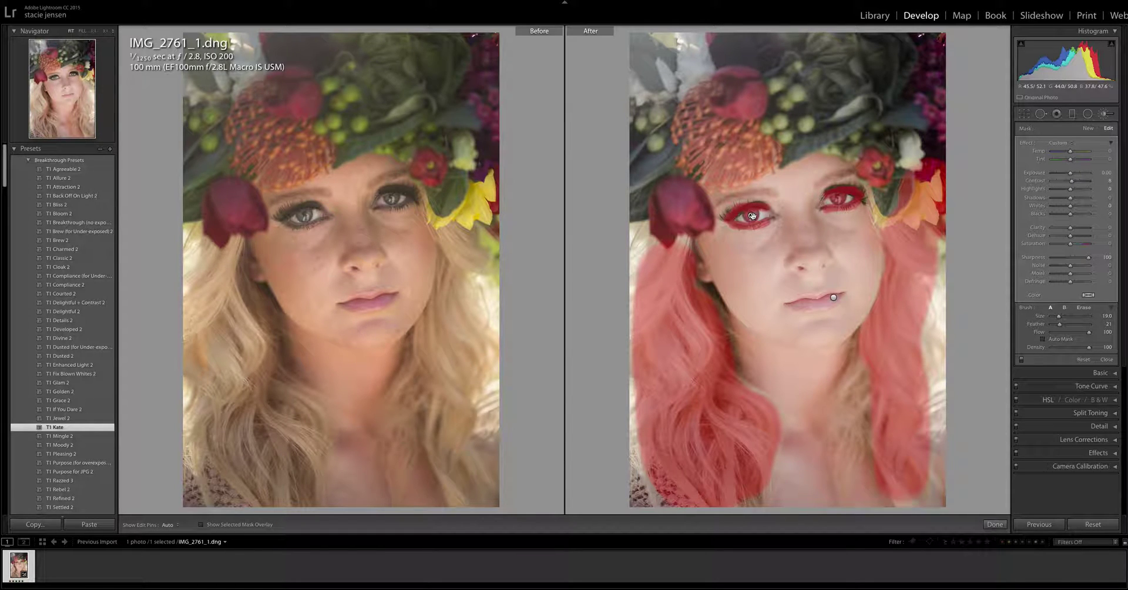
click(202, 525)
Step: Delete the two existing Adjustment Brush edits, the one on the eyes and hair and the one on the lips
right_click(751, 215)
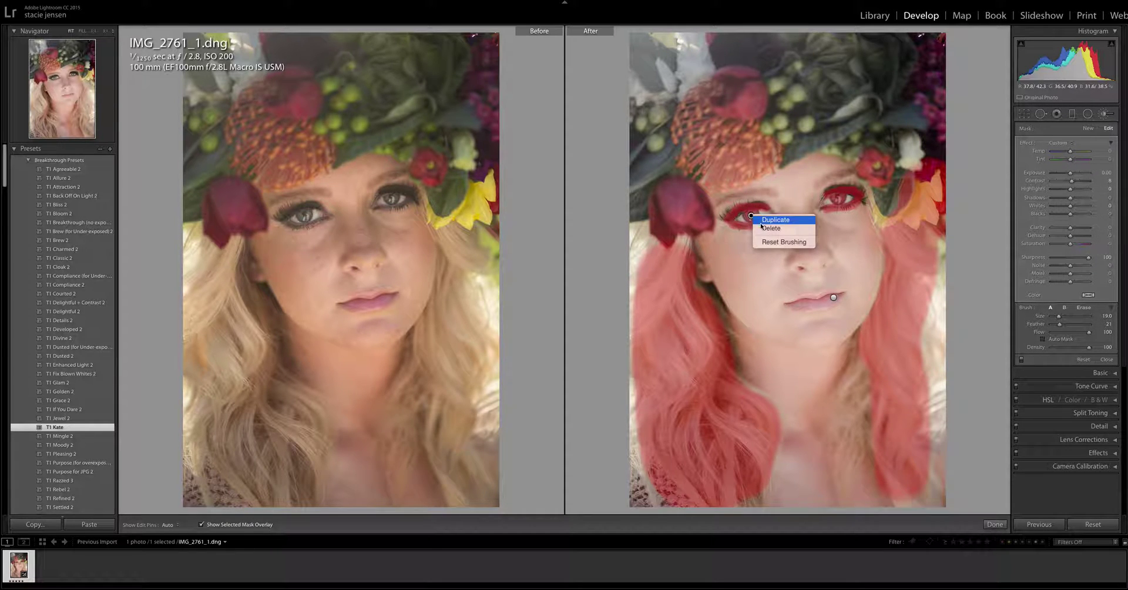
click(763, 228)
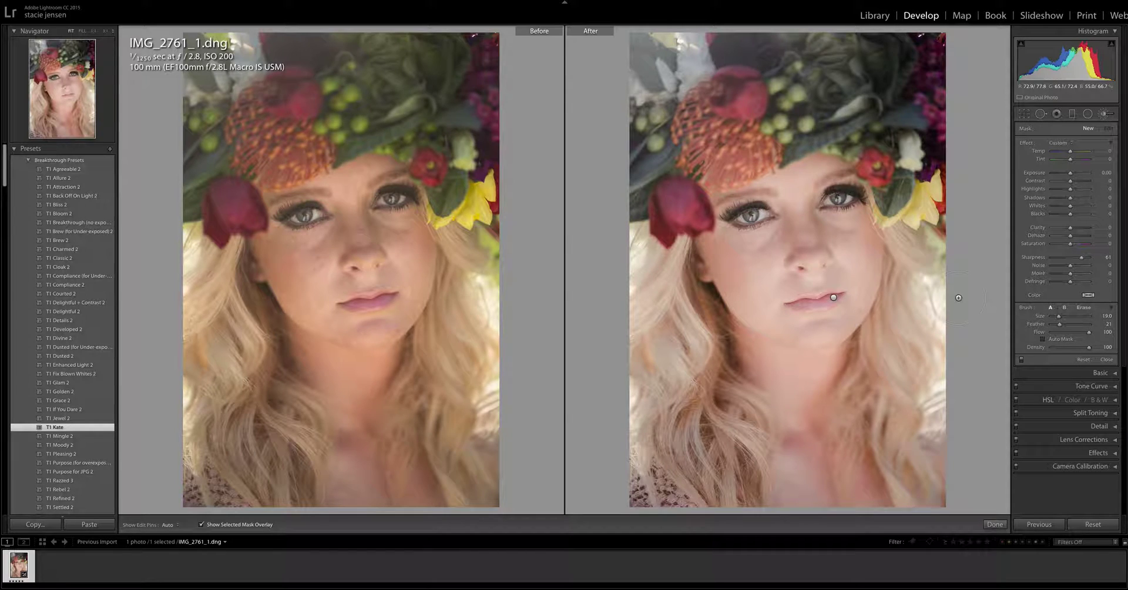
right_click(833, 298)
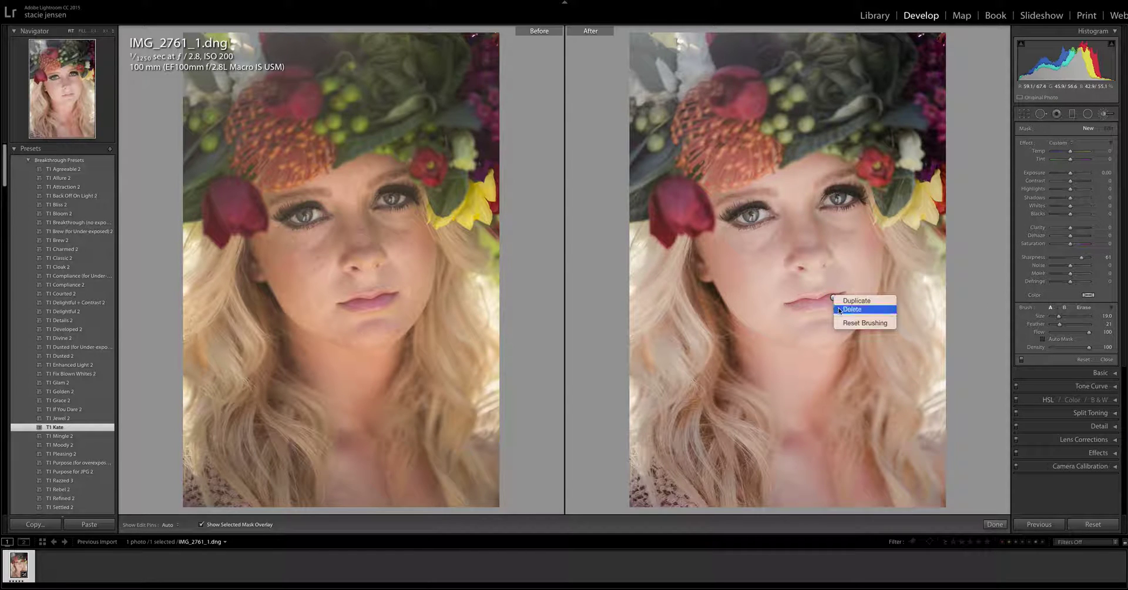
click(852, 309)
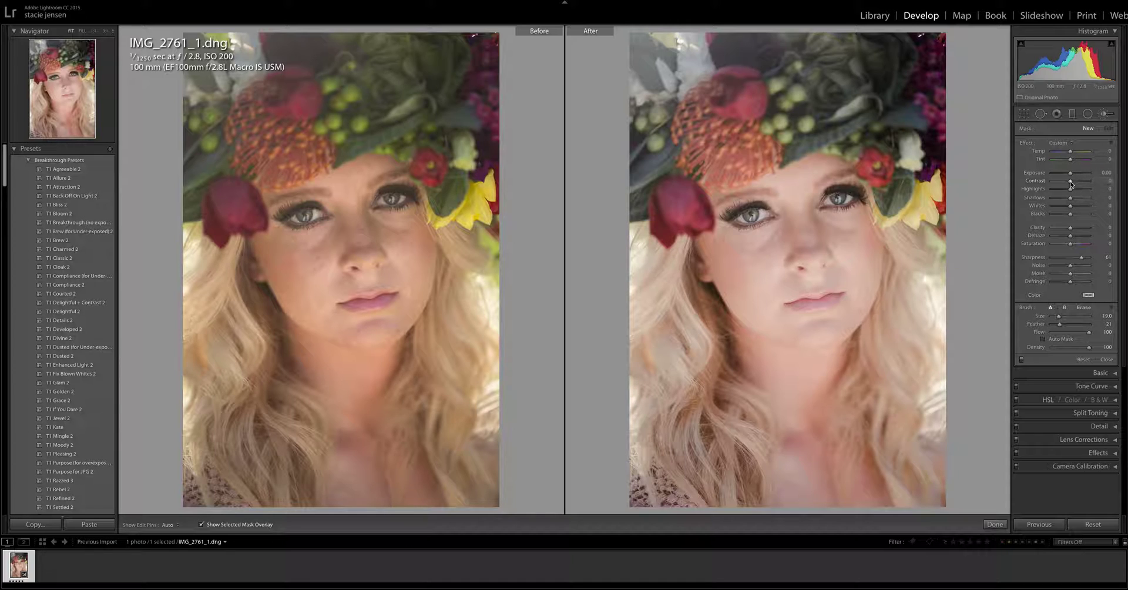
Step: Set the Adjustment Brush to Contrast 5, Whites 12 and Sharpness 65, with the mask overlay hidden
drag(1071, 183, 1072, 184)
drag(1070, 209, 1073, 210)
drag(1081, 258, 1083, 261)
click(201, 524)
Step: Reduce the brush size to 6 and brush the adjustment onto both eyes in the After photo
scroll(838, 202, down, 2)
scroll(838, 202, down, 3)
scroll(840, 198, down, 4)
click(838, 198)
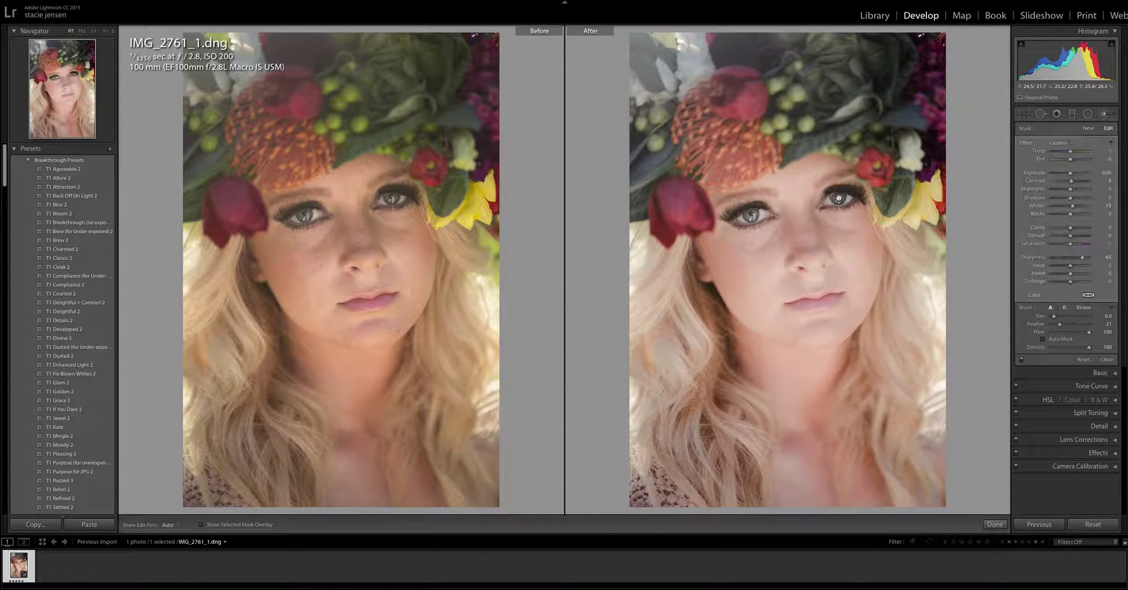
click(751, 215)
Step: Toggle the brush edit pins off and on to examine the adjustment without obstruction
key(bracketleft)
key(bracketleft)
key(h)
key(h)
key(h)
key(h)
key(h)
key(h)
key(h)
key(h)
key(h)
key(h)
click(1088, 129)
key(h)
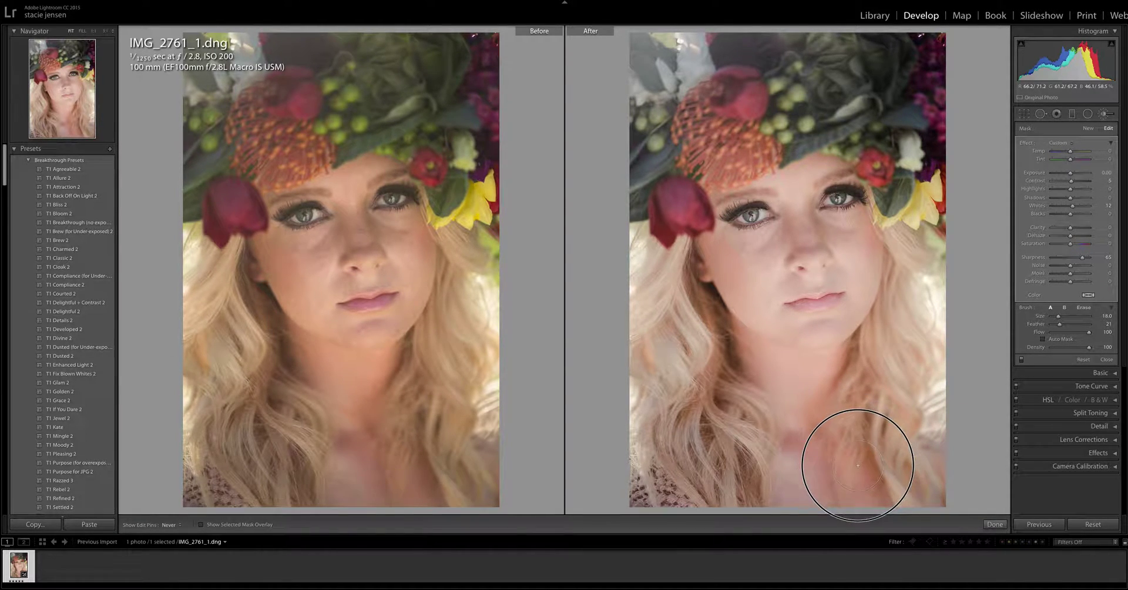
key(h)
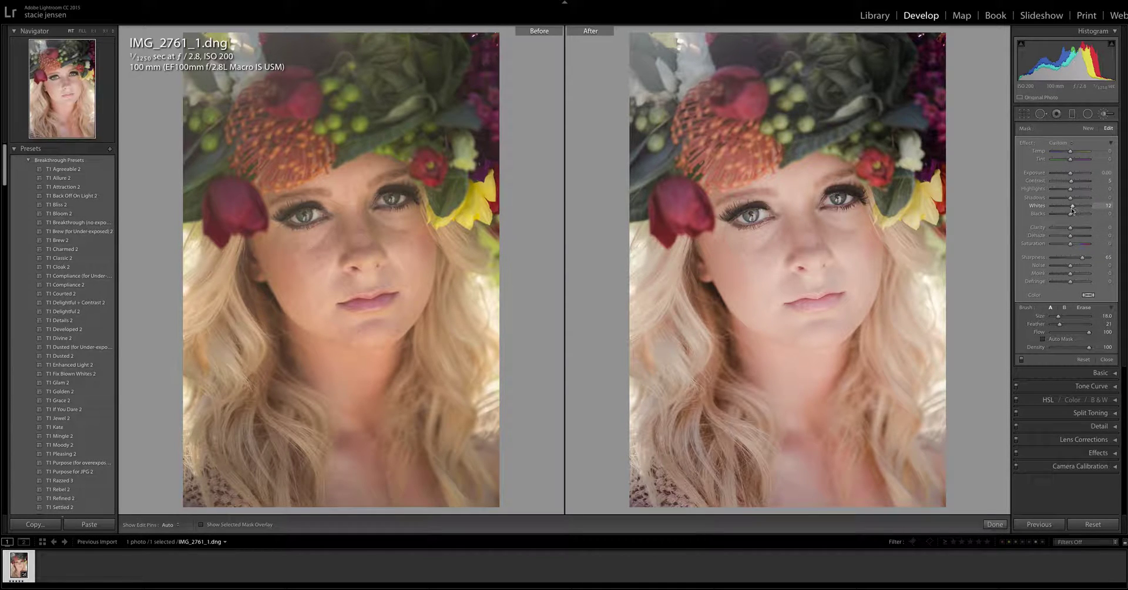
key(h)
Step: Brush the adjustment onto the hair beside the left side of the face at size 18, toggling the edit pins
mouse_move(652, 261)
mouse_down()
mouse_move(658, 318)
mouse_move(685, 372)
mouse_move(684, 318)
mouse_move(700, 338)
mouse_move(695, 382)
mouse_move(697, 311)
mouse_move(699, 321)
mouse_move(690, 442)
mouse_move(673, 417)
mouse_move(671, 471)
mouse_move(695, 439)
mouse_move(720, 470)
mouse_move(719, 392)
mouse_move(750, 421)
mouse_move(748, 484)
mouse_move(693, 327)
mouse_up()
key(h)
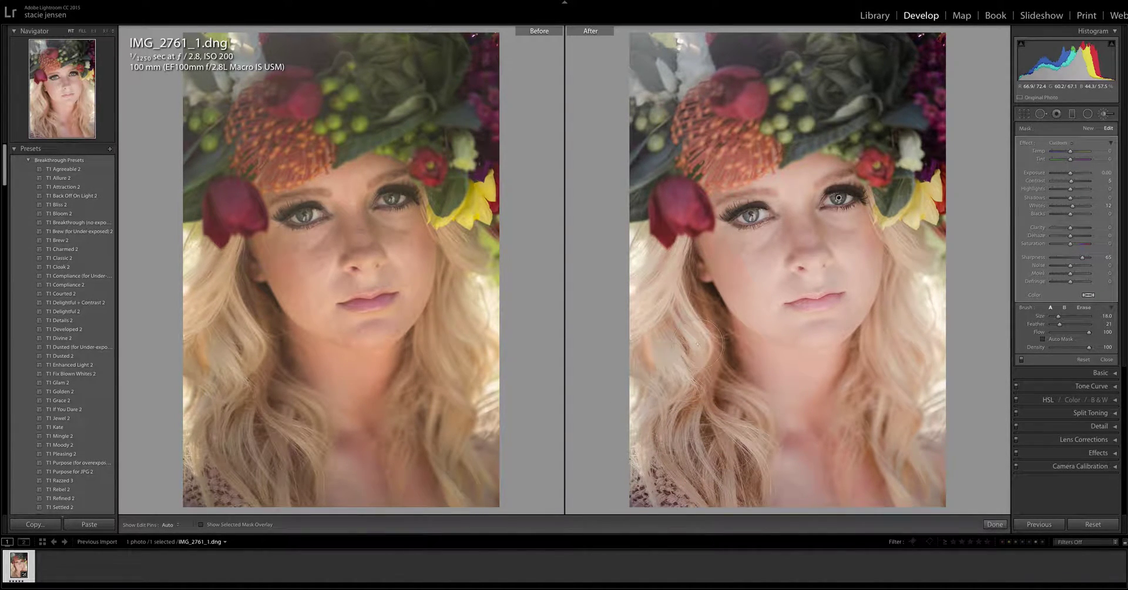
key(h)
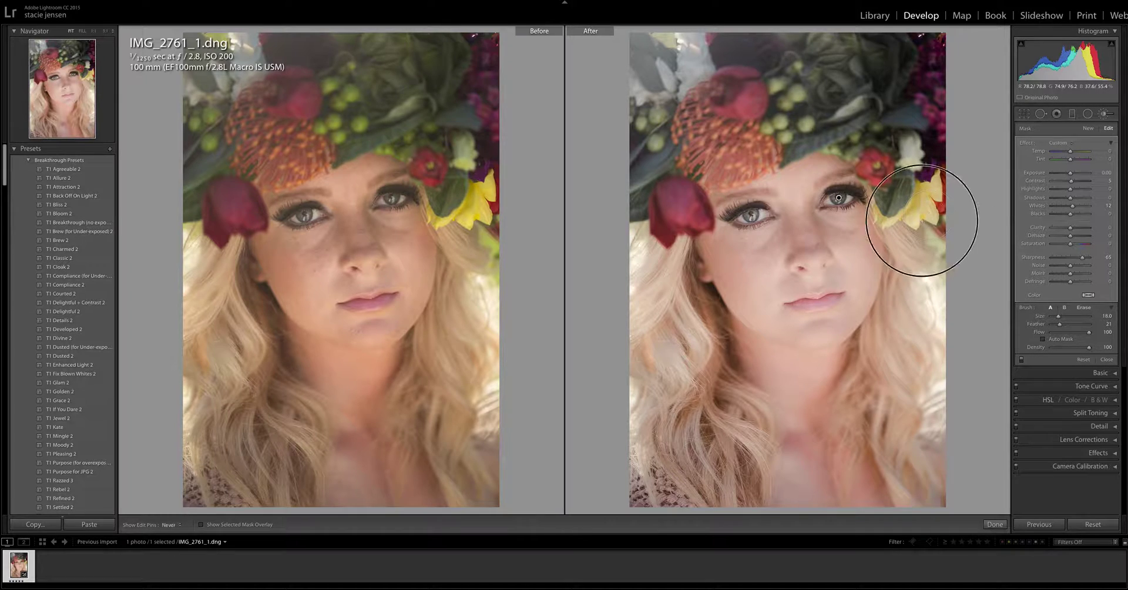
key(h)
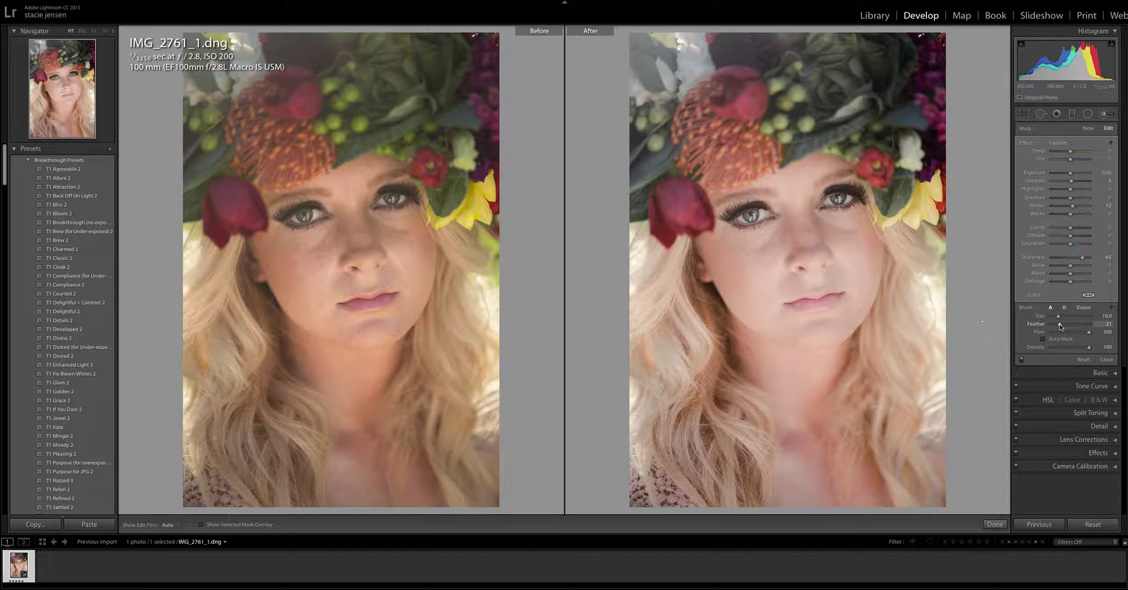
Step: Set the Adjustment Brush's Feather to 27 and reduce its Size to 7
drag(1060, 327, 1086, 328)
drag(1084, 324, 1062, 327)
scroll(838, 198, down, 6)
scroll(838, 198, down, 3)
Step: Heal the blemishes on the left cheek and chin using Spot Removal in Heal mode at size 66
click(1040, 115)
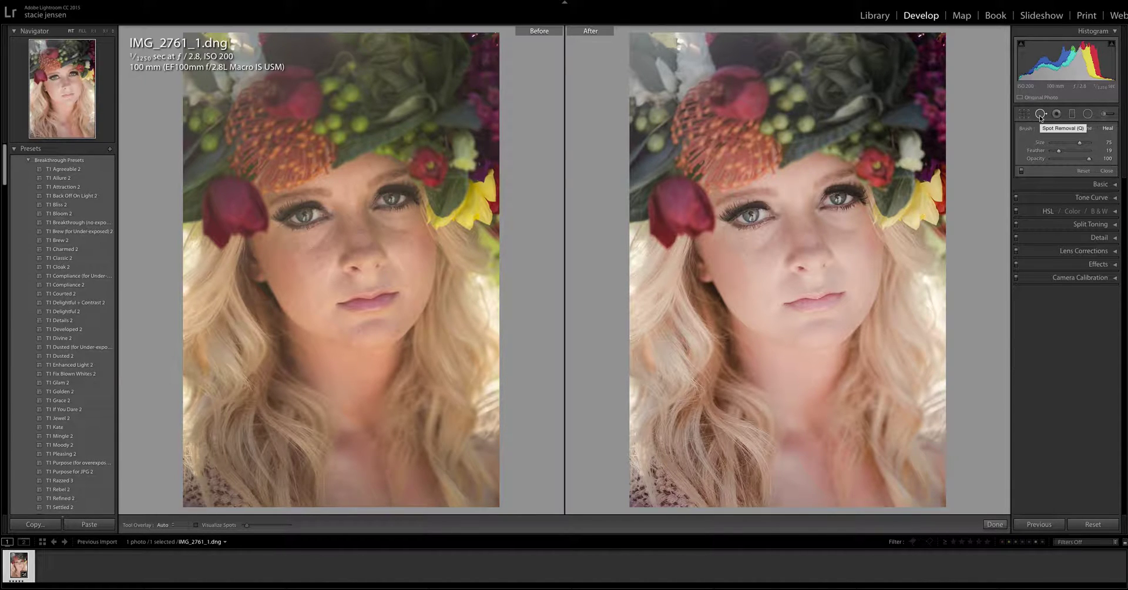
click(766, 260)
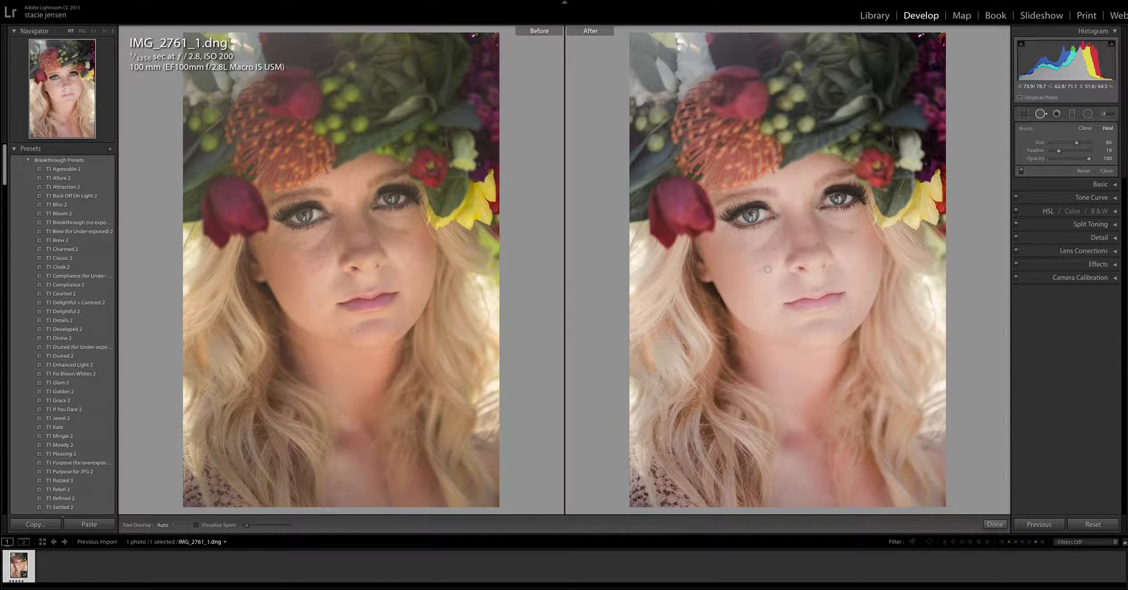
click(767, 269)
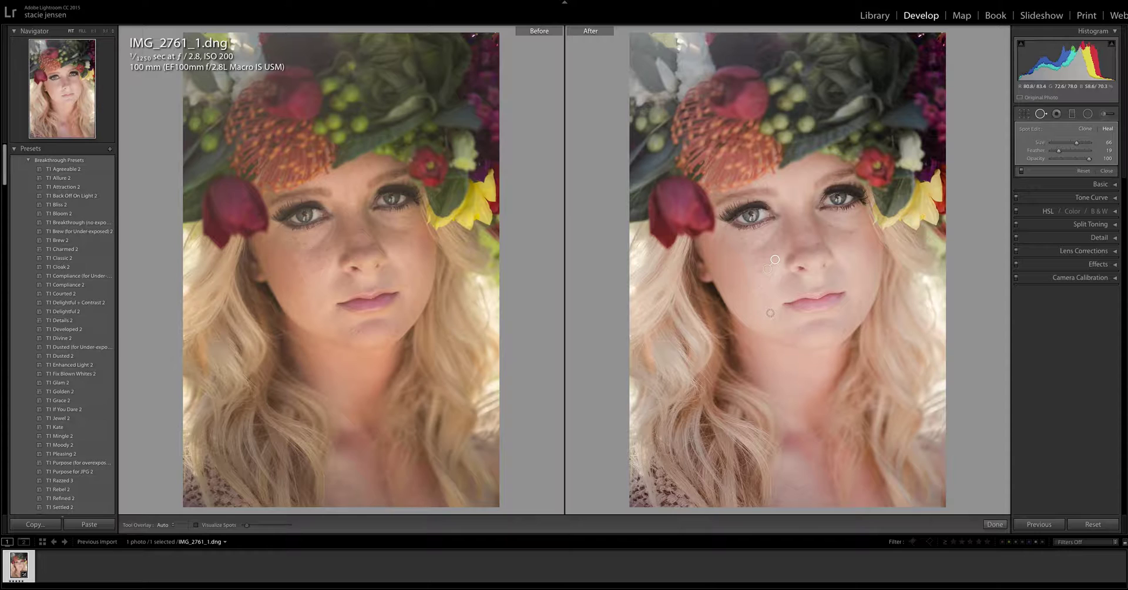
click(755, 301)
click(806, 331)
drag(818, 325, 781, 331)
click(760, 271)
drag(756, 263, 781, 243)
Step: Heal the remaining skin spots beside and below the right corner of the mouth
click(850, 298)
click(853, 285)
click(860, 304)
click(856, 307)
click(848, 313)
click(841, 333)
Step: Undo the attempted heal on the right cheek and heal a spot along the lower left jaw
drag(869, 280, 836, 254)
key(ctrl+z)
key(Delete)
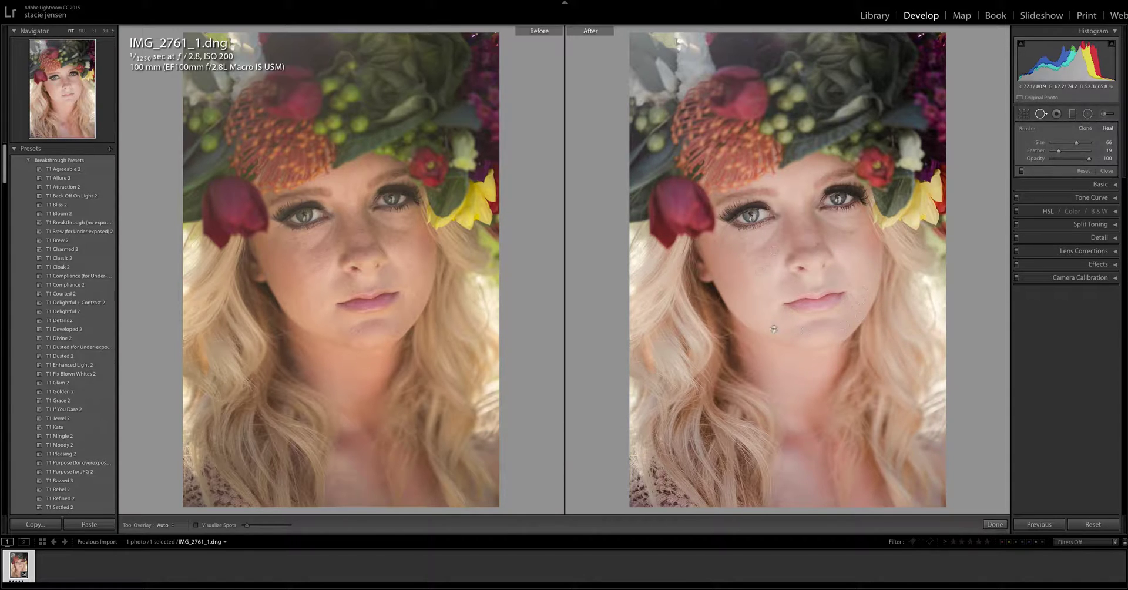
click(774, 325)
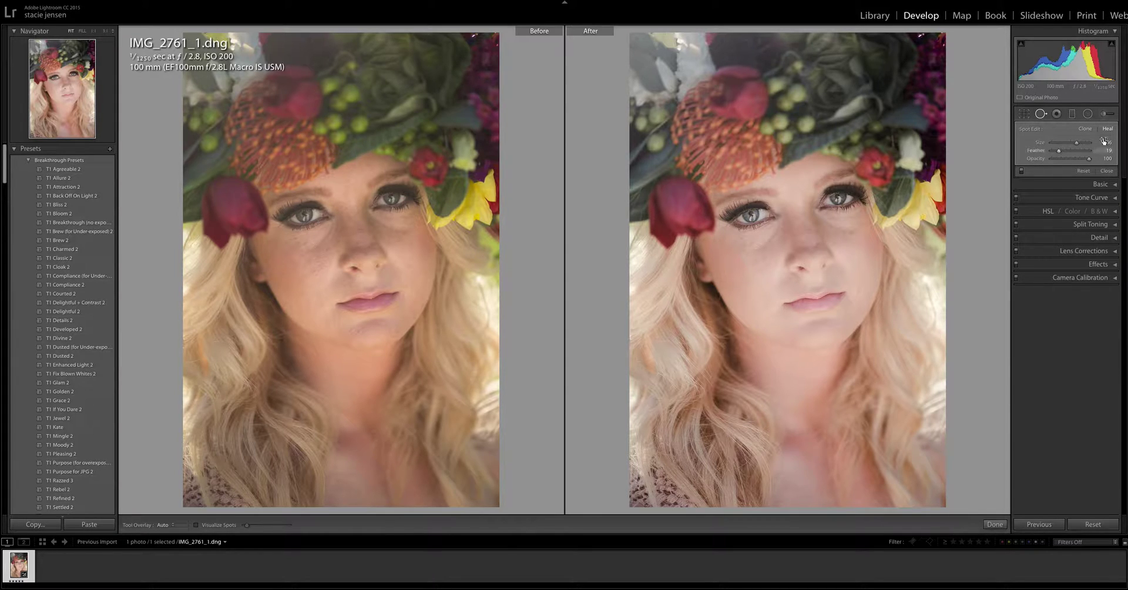
Step: Reselect the Adjustment Brush edit on the eyes, try extreme Contrast, and settle on Contrast 5, Whites 11 and Clarity 4
click(1104, 114)
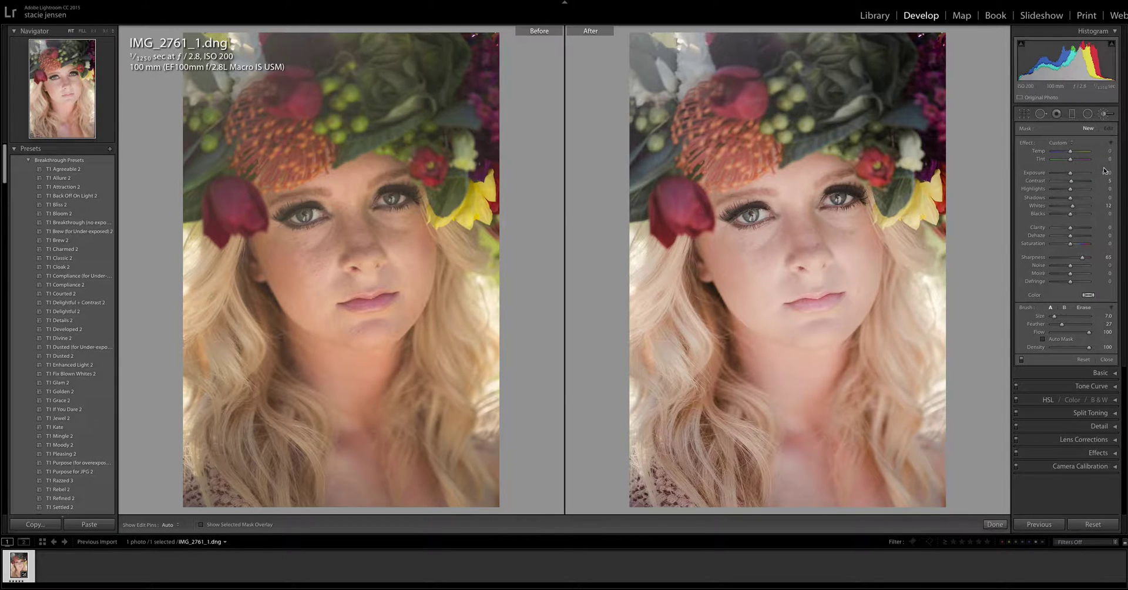
drag(1109, 183, 1115, 205)
drag(838, 198, 861, 199)
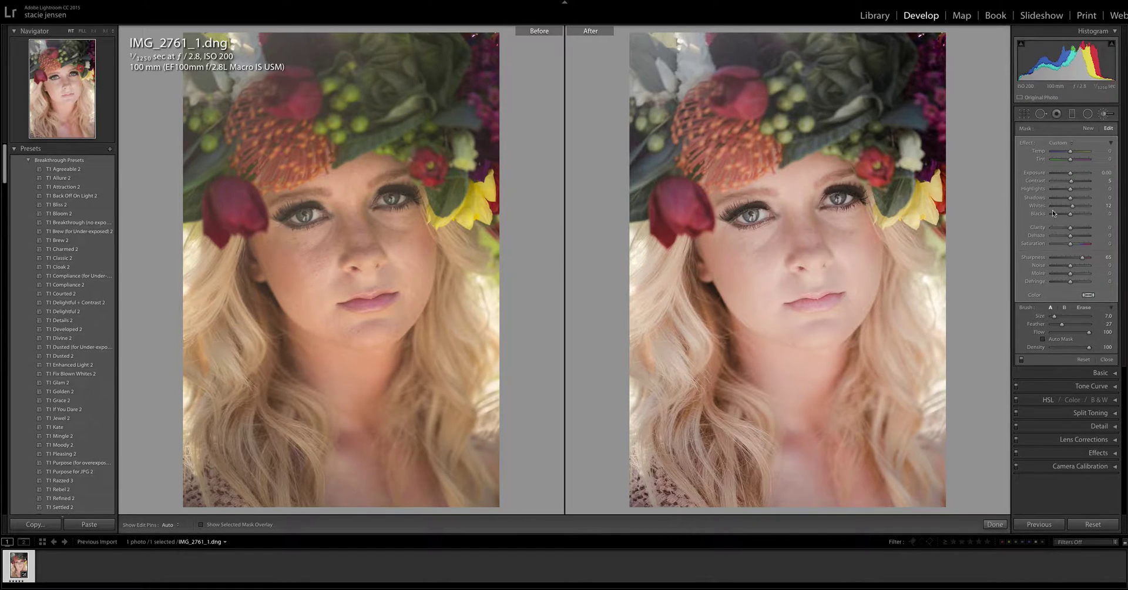
drag(1072, 183, 1052, 182)
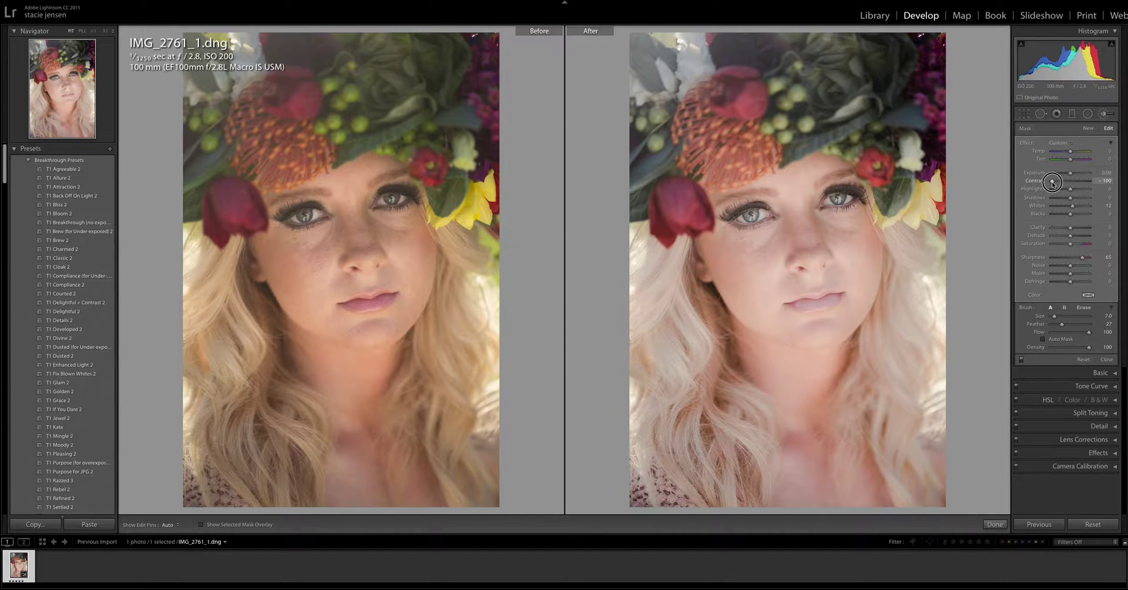
drag(1052, 183, 1072, 210)
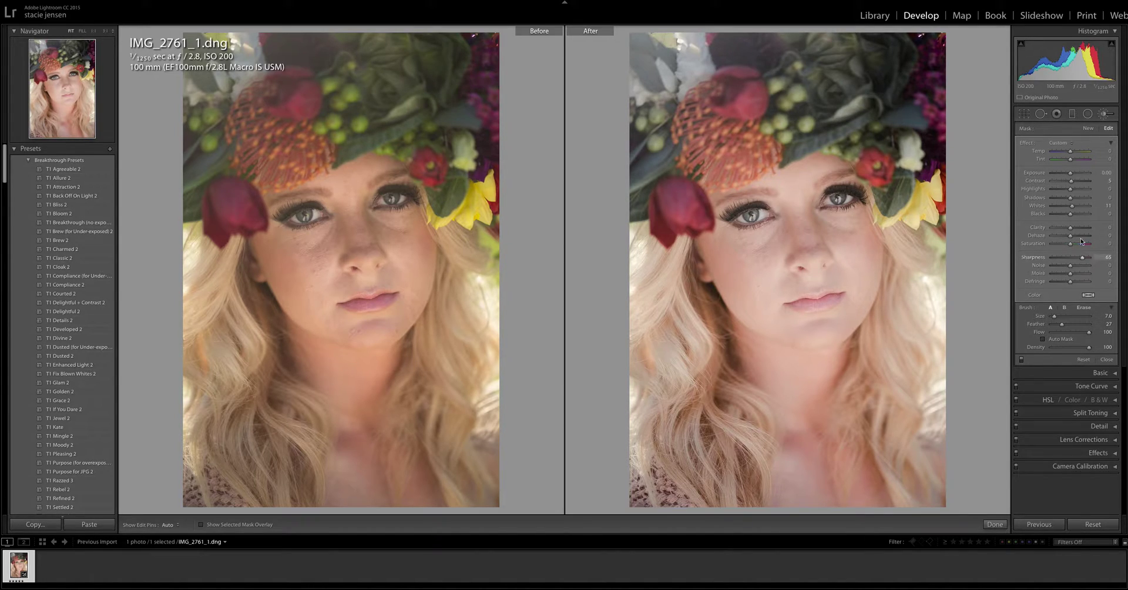
drag(1070, 229, 1071, 231)
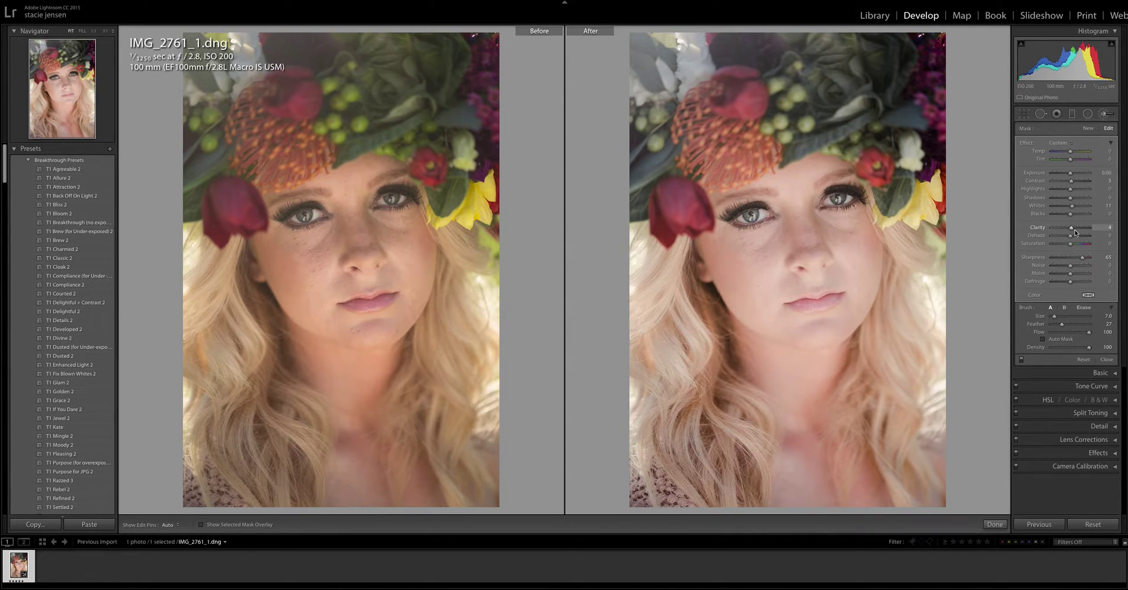